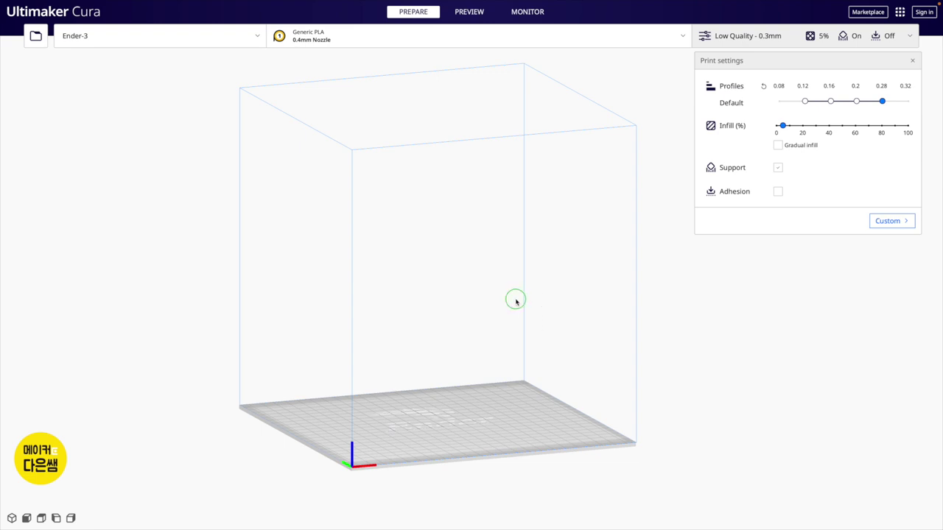
# - Change Cura's interface language to Korean (한국어) in Preferences
pyautogui.moveTo(515, 297); pyautogui.dragTo(513, 338, button='right')
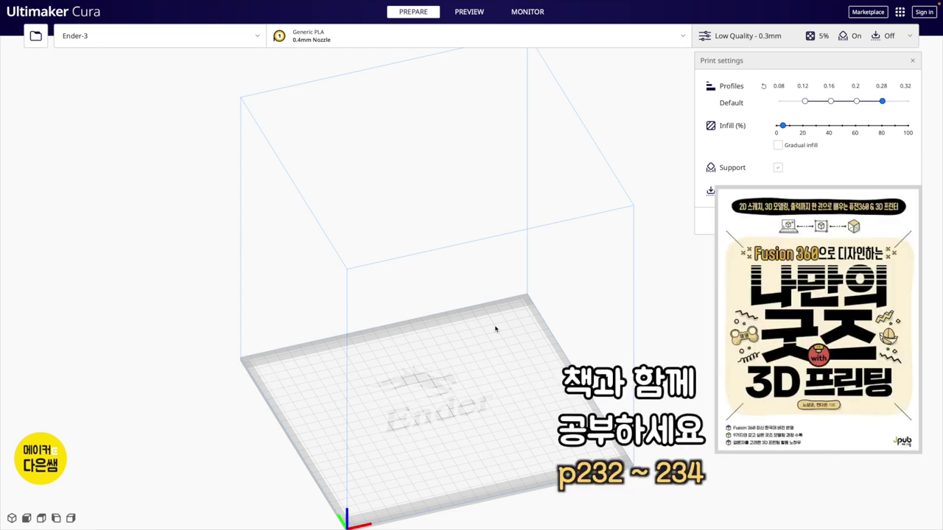
pyautogui.moveTo(497, 325)
pyautogui.mouseDown(button='right')
pyautogui.moveTo(464, 311)
pyautogui.moveTo(501, 334)
pyautogui.mouseUp(button='right')
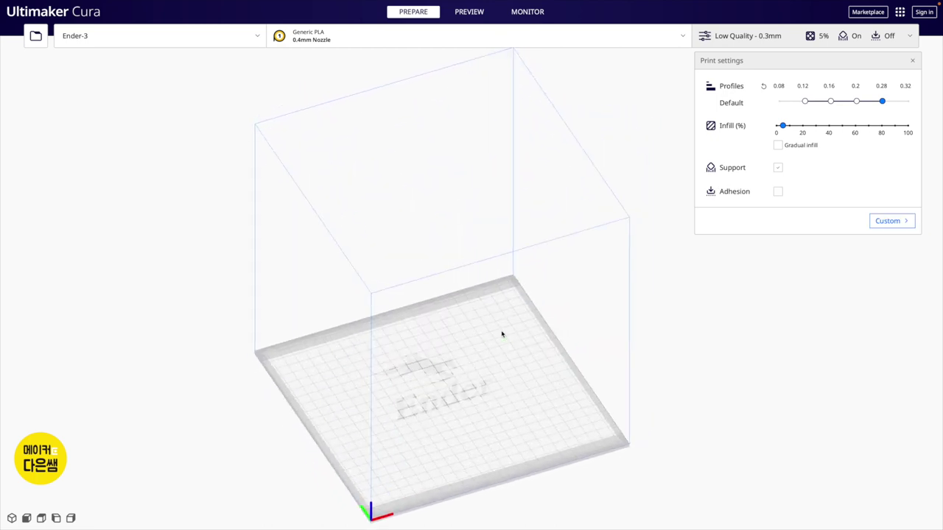
pyautogui.click(54, 6)
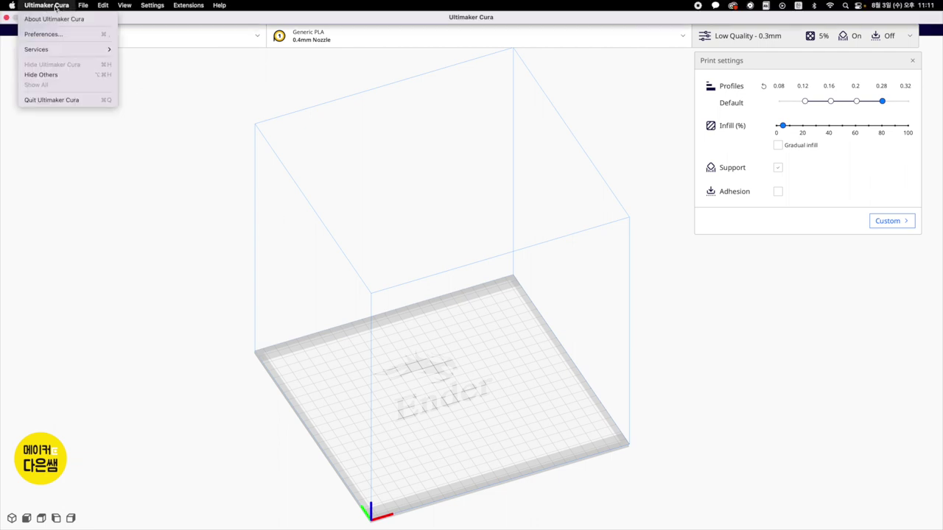
pyautogui.click(63, 34)
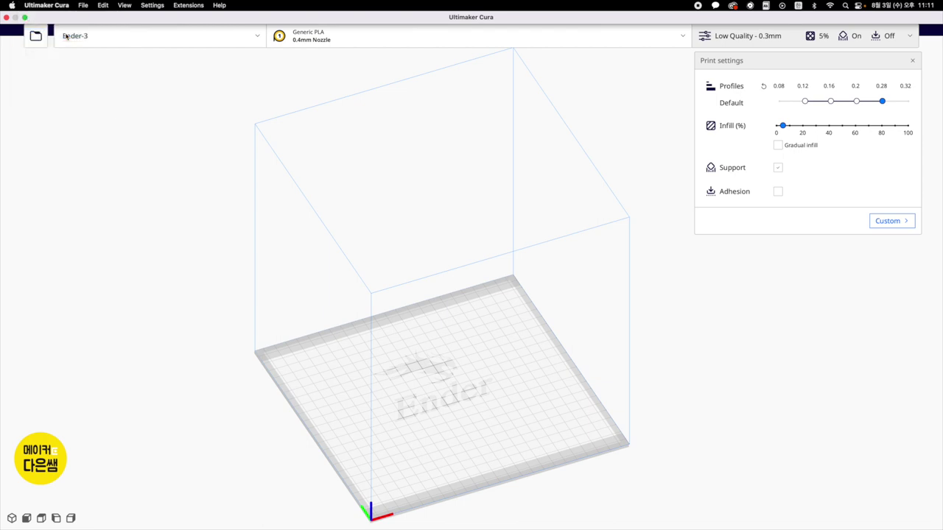
pyautogui.click(404, 161)
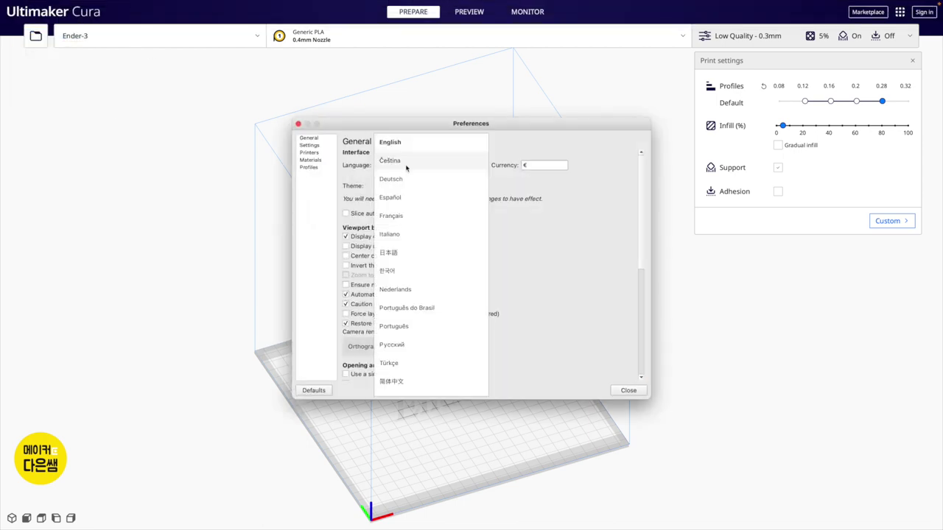
pyautogui.click(439, 270)
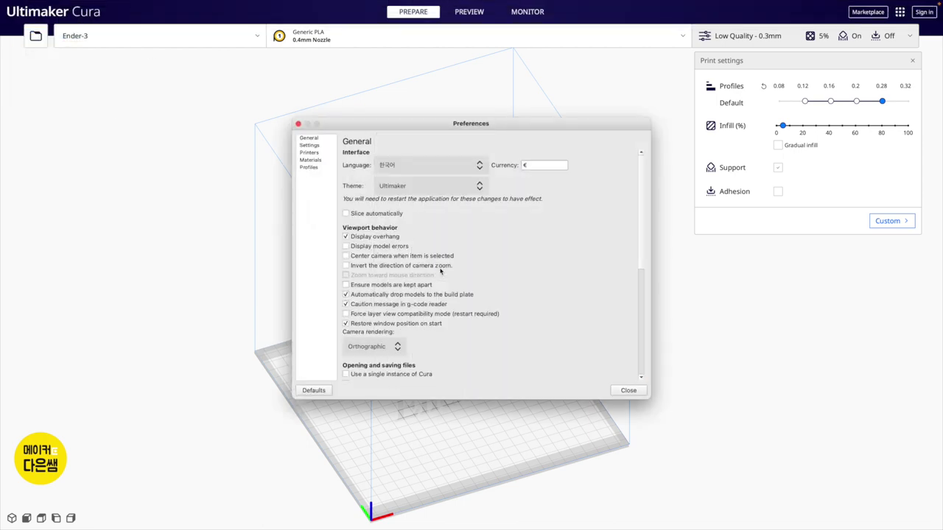
pyautogui.click(629, 390)
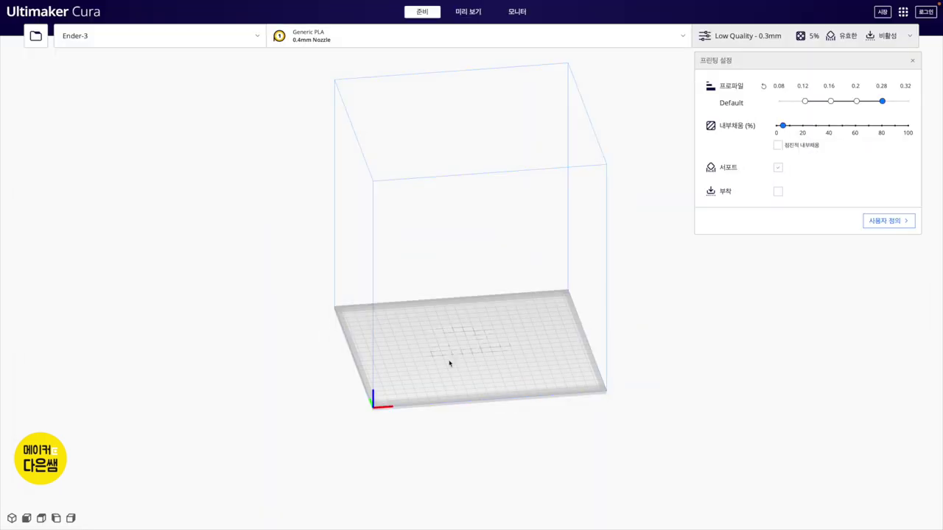
# - Start adding a non-networked printer and scroll down the manufacturer list to Creality3D
pyautogui.click(212, 46)
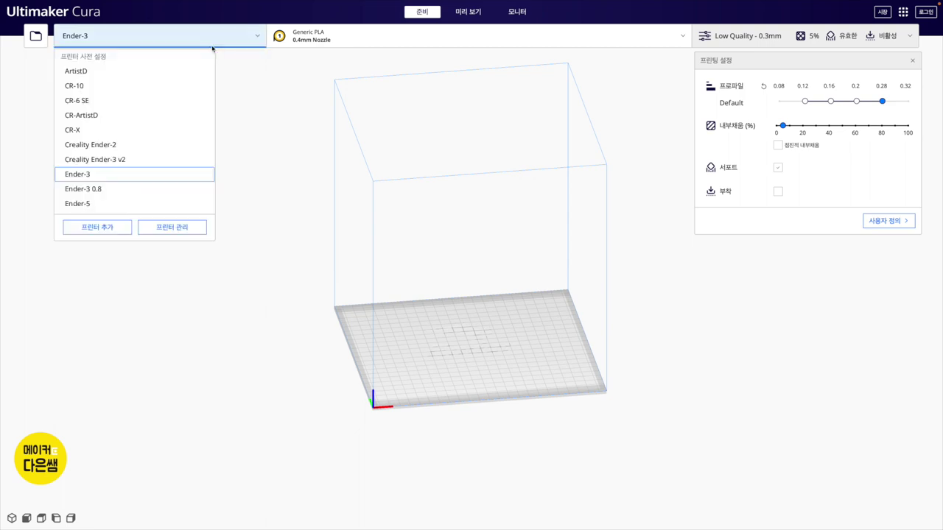
pyautogui.click(112, 230)
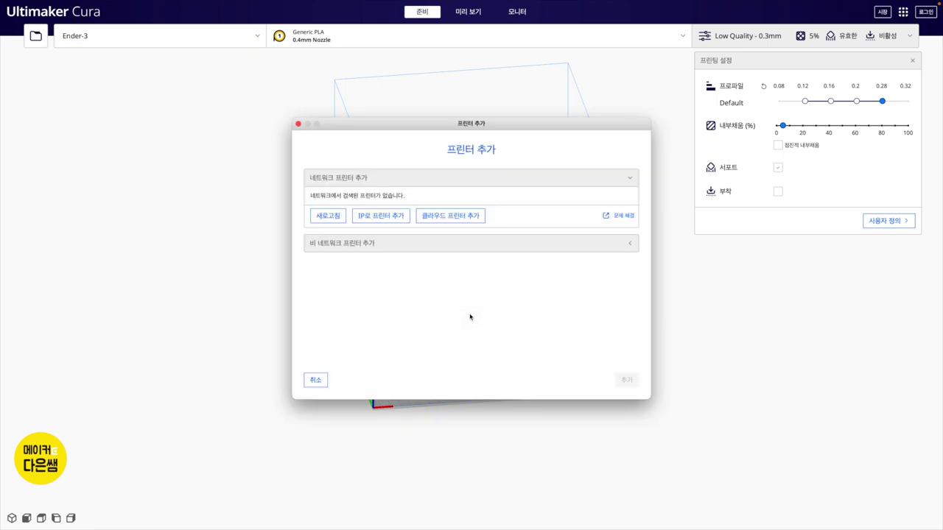
pyautogui.click(373, 247)
pyautogui.scroll(-1, 373, 250)
pyautogui.scroll(-3, 373, 251)
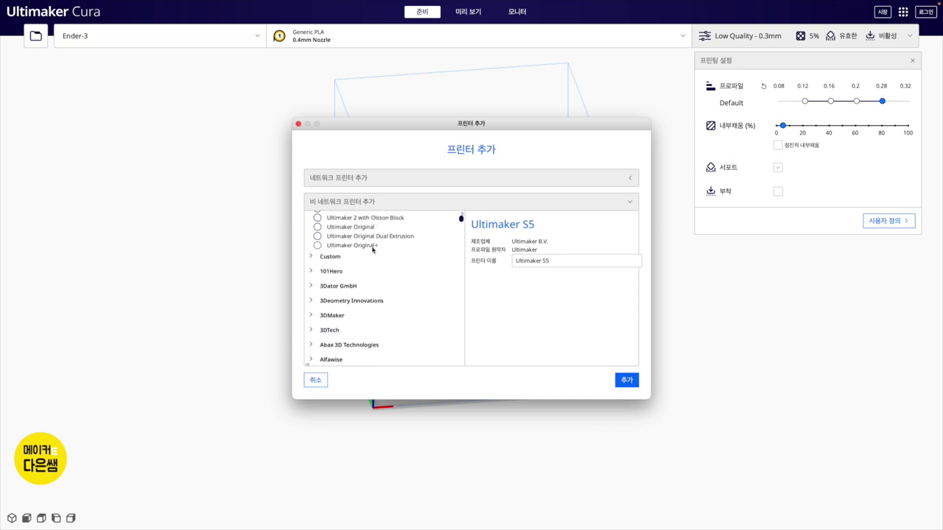
pyautogui.scroll(-1, 373, 250)
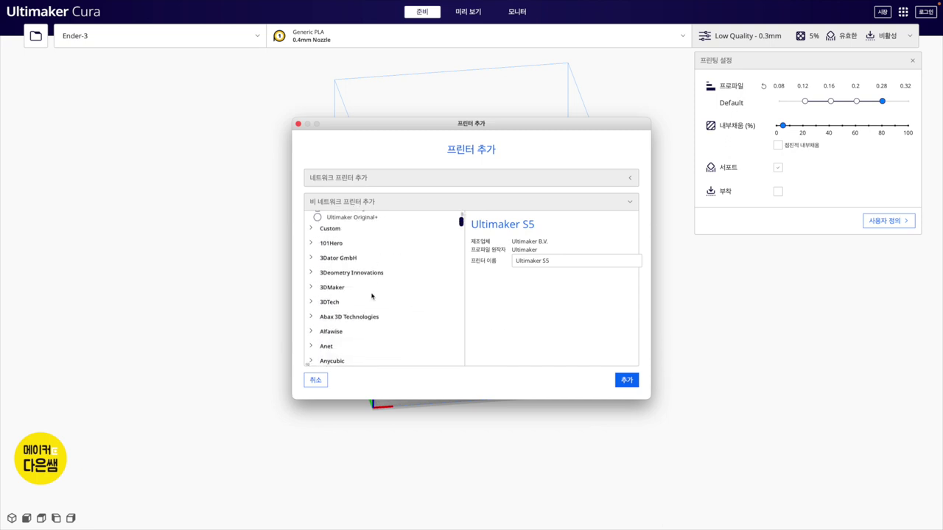
pyautogui.scroll(-3, 371, 296)
pyautogui.scroll(-1, 371, 296)
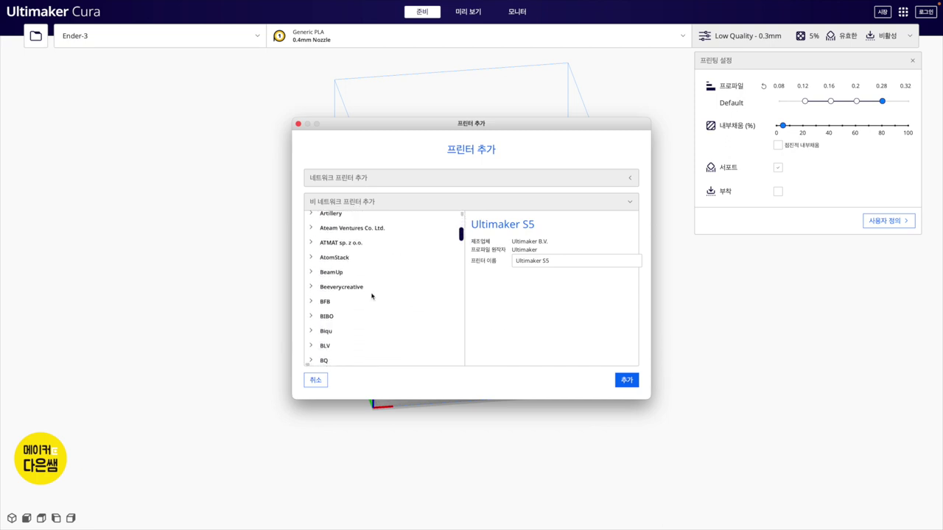
pyautogui.scroll(-3, 371, 296)
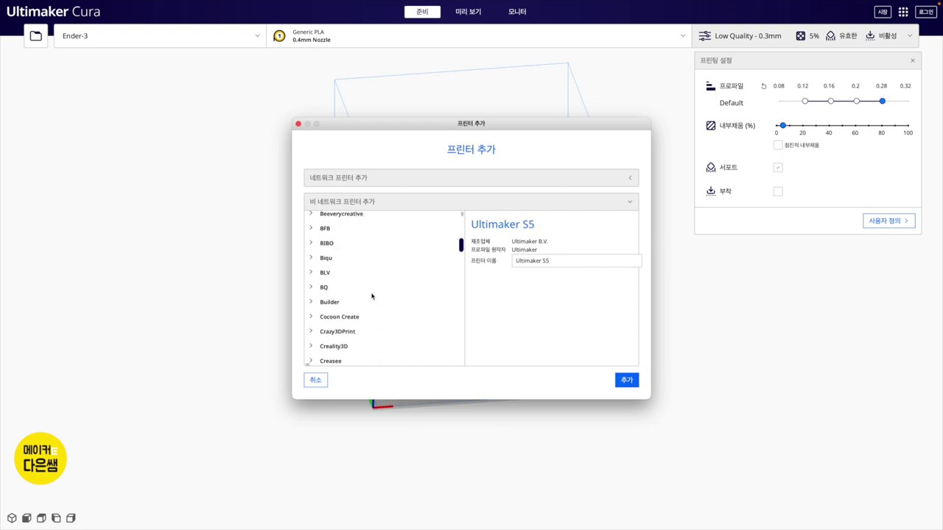
# - Add the Creality Ender-3 as printer #2 with default machine settings
pyautogui.click(334, 339)
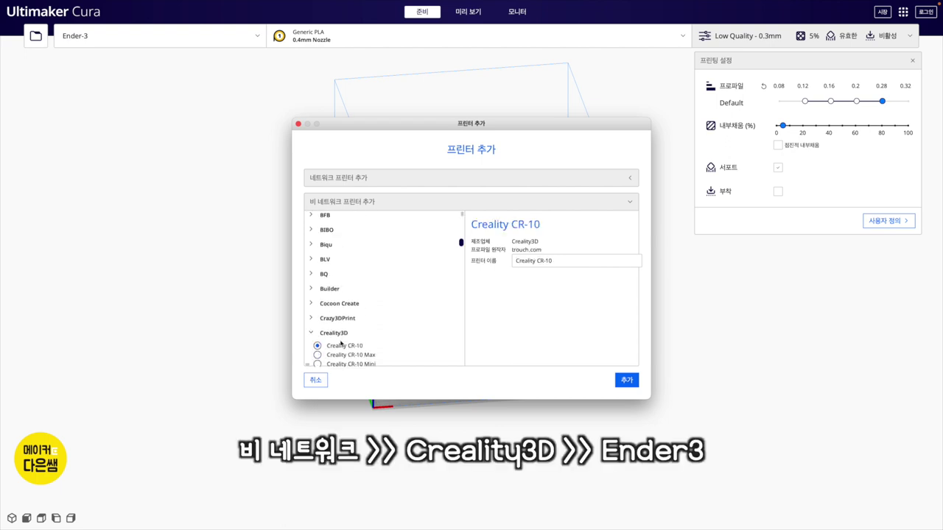
pyautogui.scroll(-5, 328, 339)
pyautogui.click(315, 335)
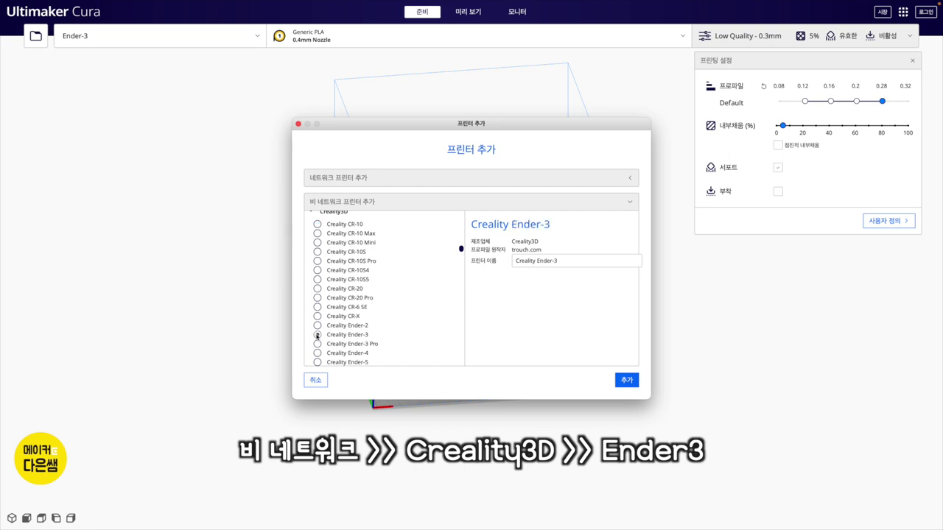
pyautogui.click(628, 382)
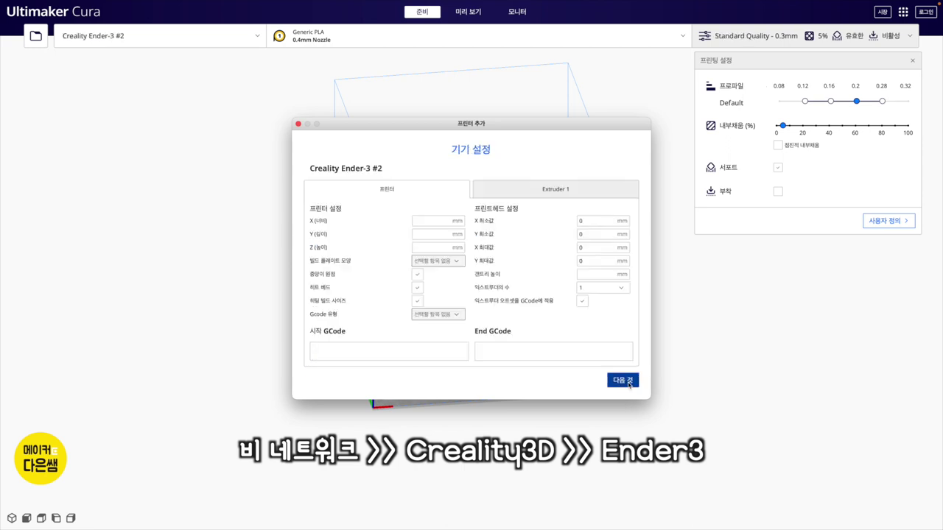
pyautogui.click(627, 382)
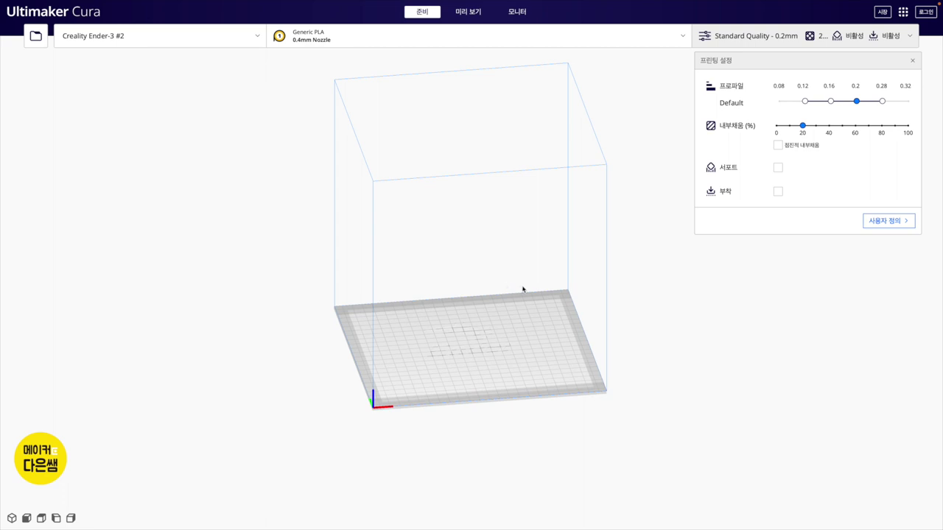
pyautogui.moveTo(523, 290); pyautogui.dragTo(586, 301, button='right')
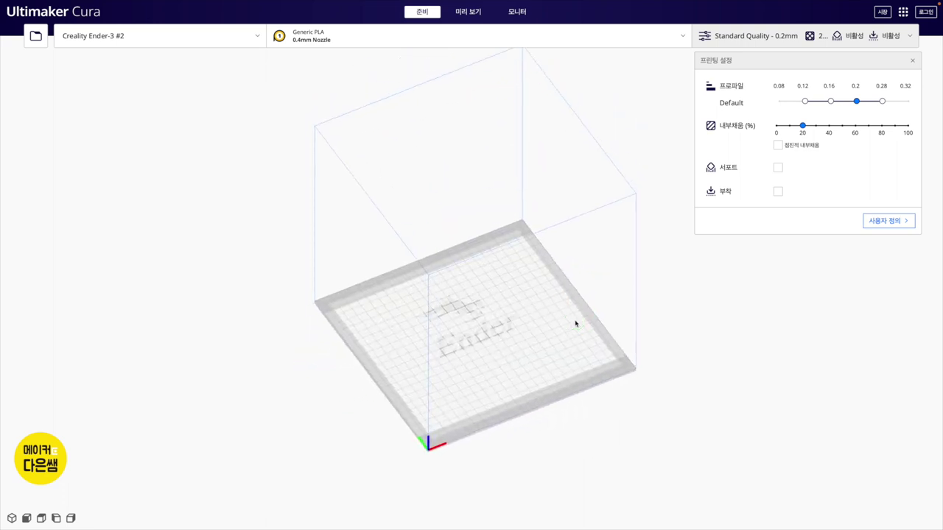
pyautogui.moveTo(586, 301); pyautogui.dragTo(536, 293, button='right')
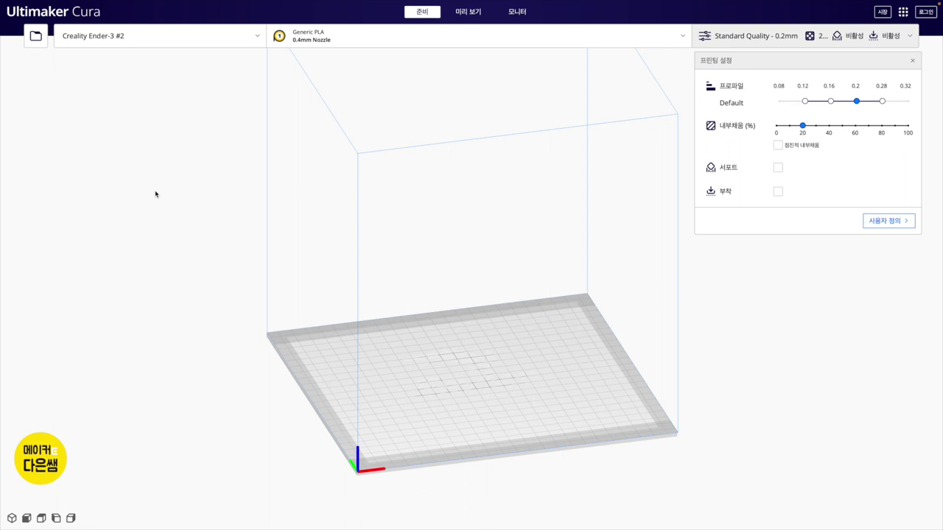
pyautogui.click(41, 44)
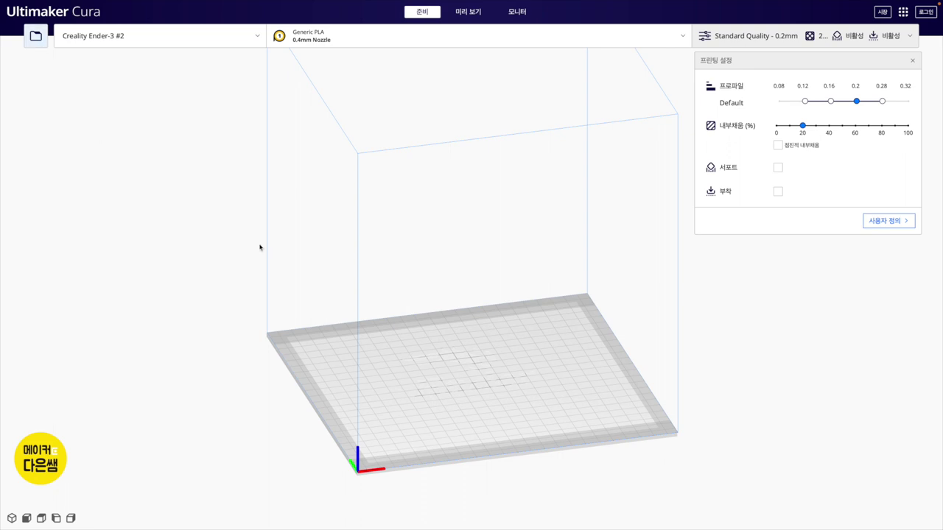
# - Load pet.stl and then pet2.stl from Downloads onto the Ender-3 build plate
pyautogui.click(395, 236)
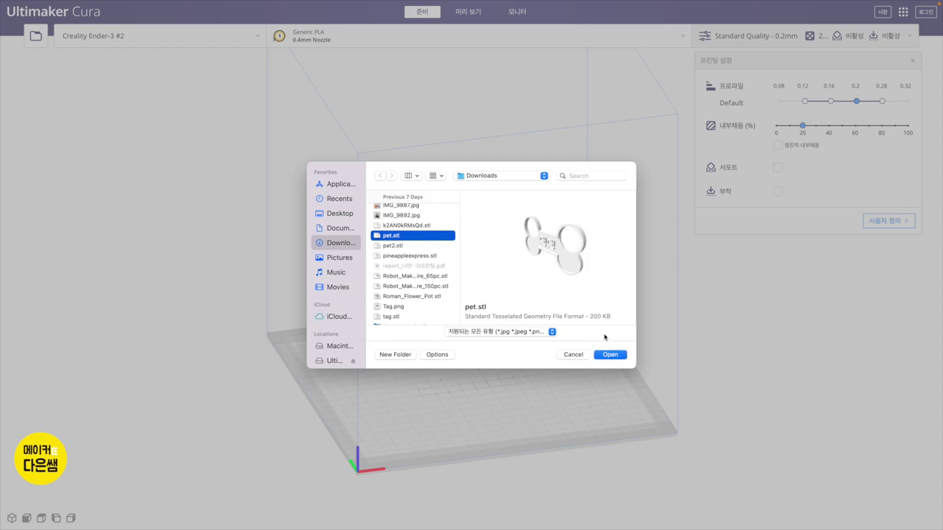
pyautogui.click(611, 355)
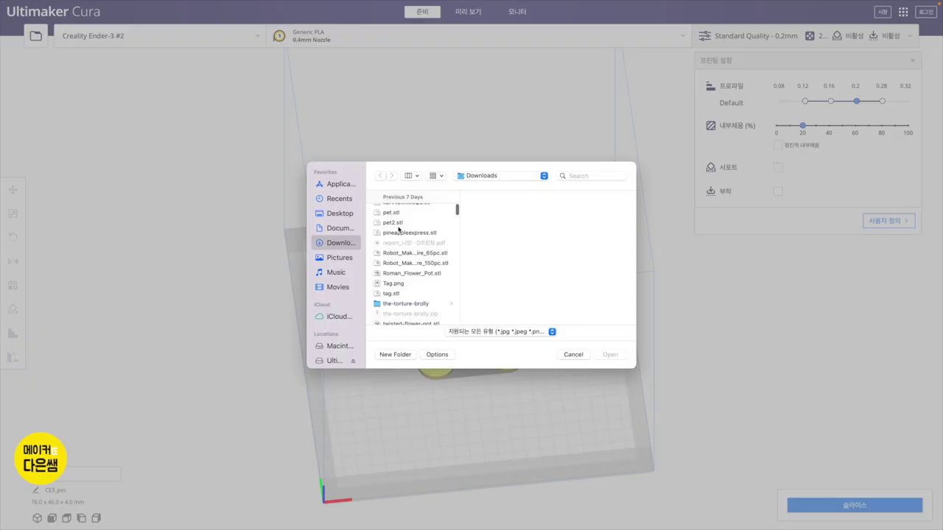
pyautogui.click(394, 222)
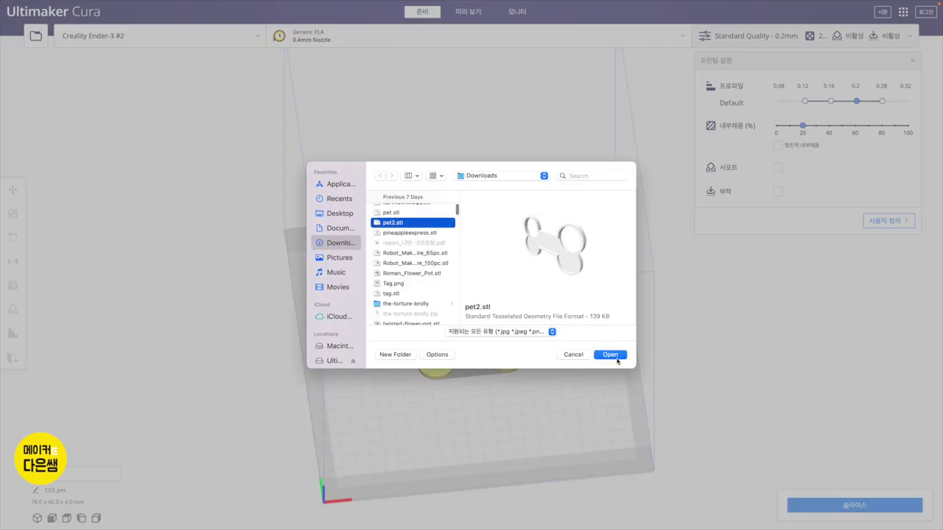
pyautogui.click(610, 355)
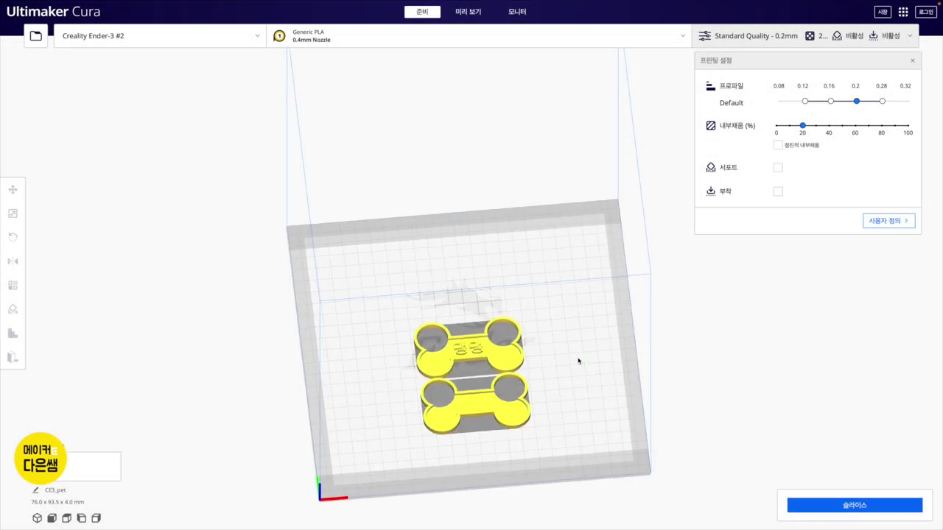
pyautogui.click(475, 401)
pyautogui.click(465, 346)
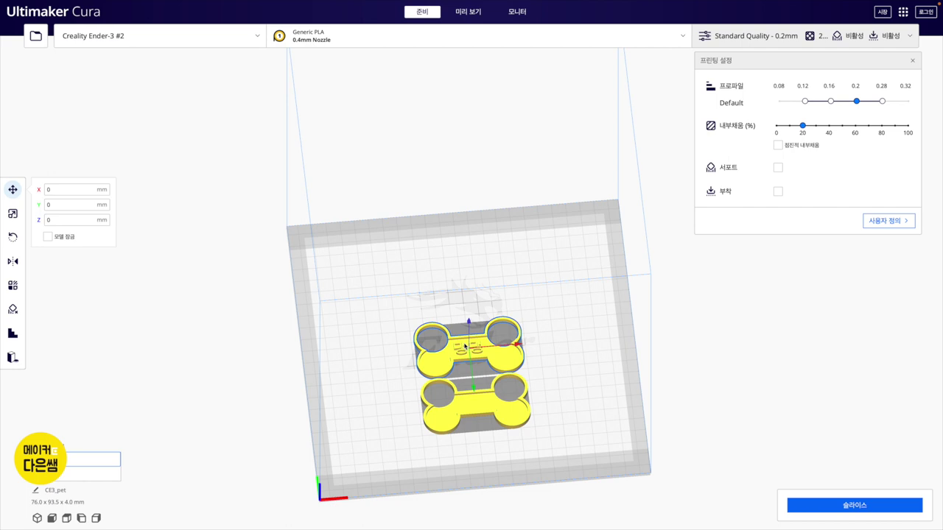
pyautogui.click(480, 413)
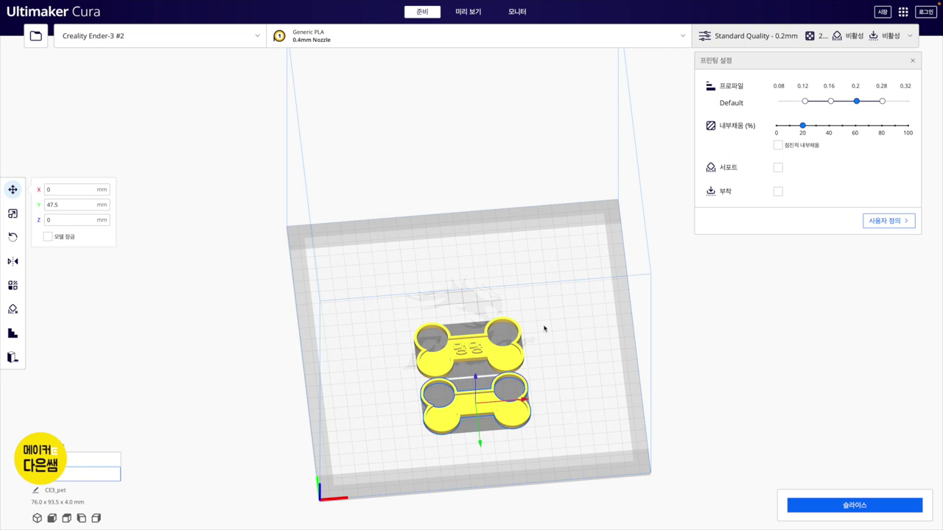
pyautogui.click(565, 364)
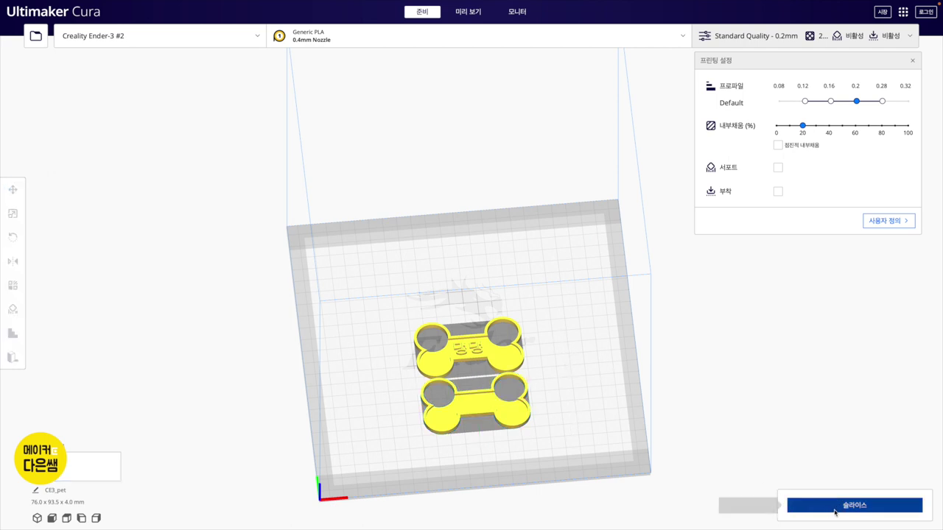
# - Slice both bone tags, giving an estimate of 1 hour 30 minutes and 11 g (3.52 m)
pyautogui.click(835, 508)
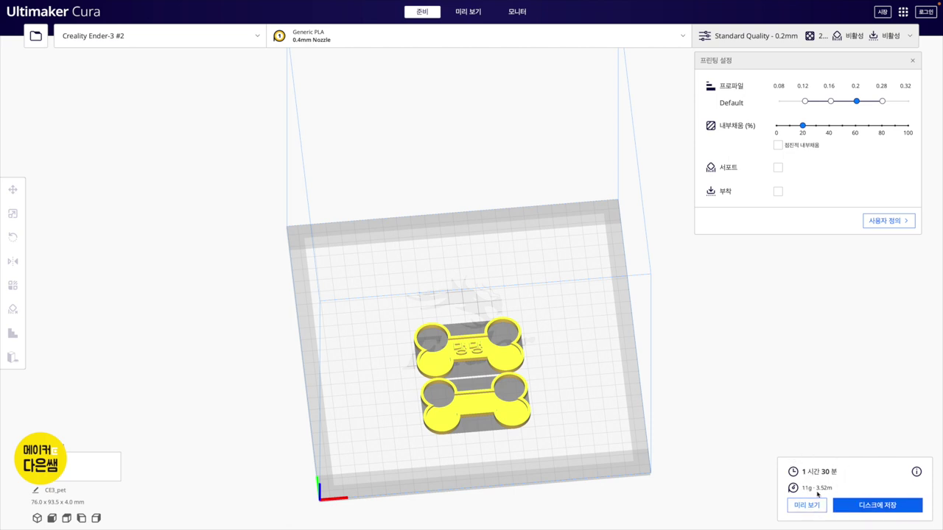
pyautogui.click(565, 389)
pyautogui.click(568, 397)
# - Uniformly scale the lower bone tag to 50%, about 38 × 23 × 2 mm
pyautogui.click(487, 411)
pyautogui.click(14, 220)
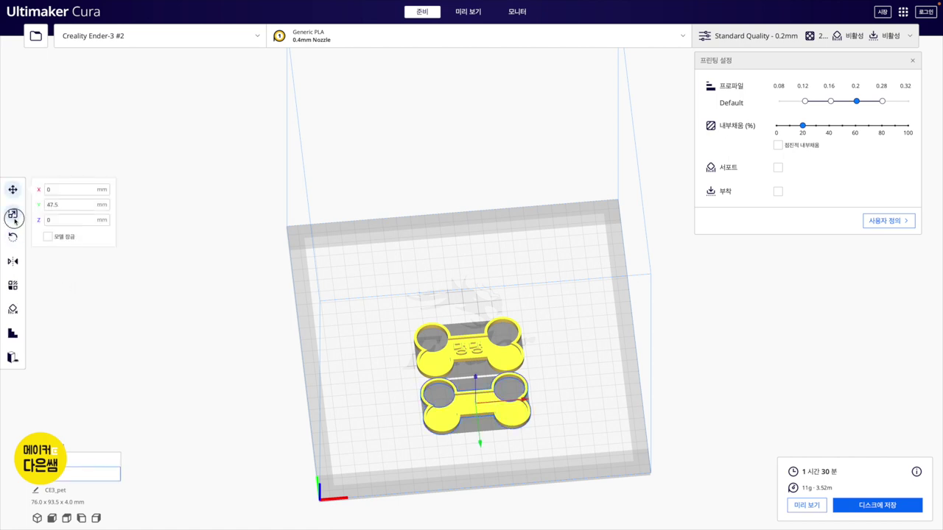
pyautogui.click(136, 229)
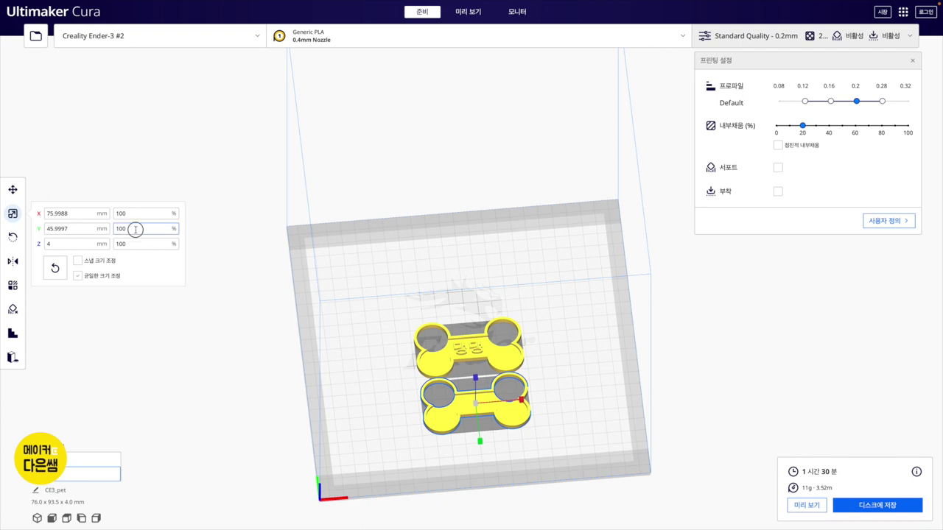
pyautogui.doubleClick(135, 229)
pyautogui.write('50')
pyautogui.press('Return')
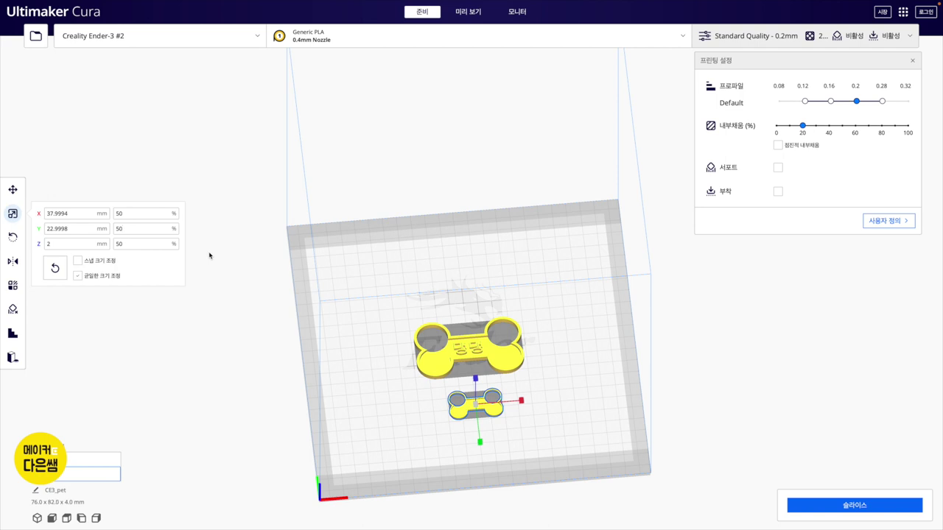
# - Move the small bone tag toward the upper left of the plate
pyautogui.click(400, 417)
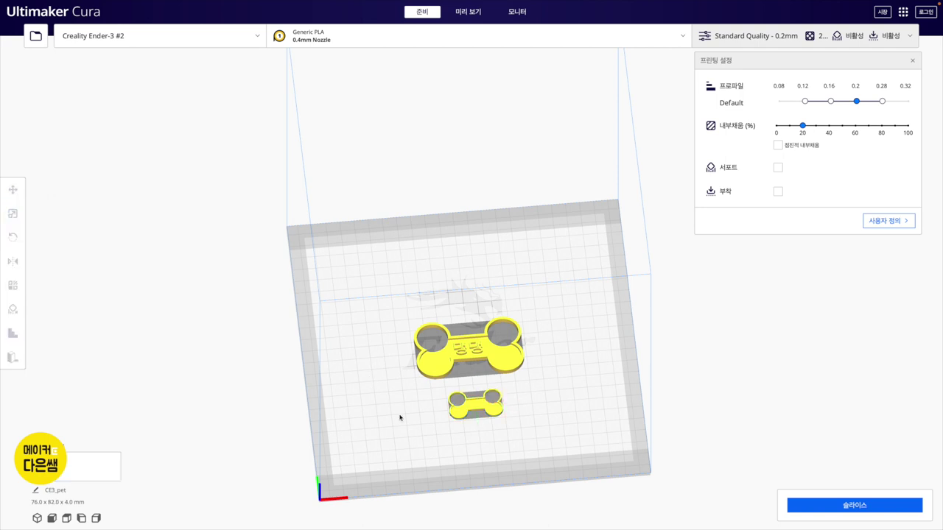
pyautogui.moveTo(400, 417); pyautogui.dragTo(402, 427, button='right')
pyautogui.click(474, 403)
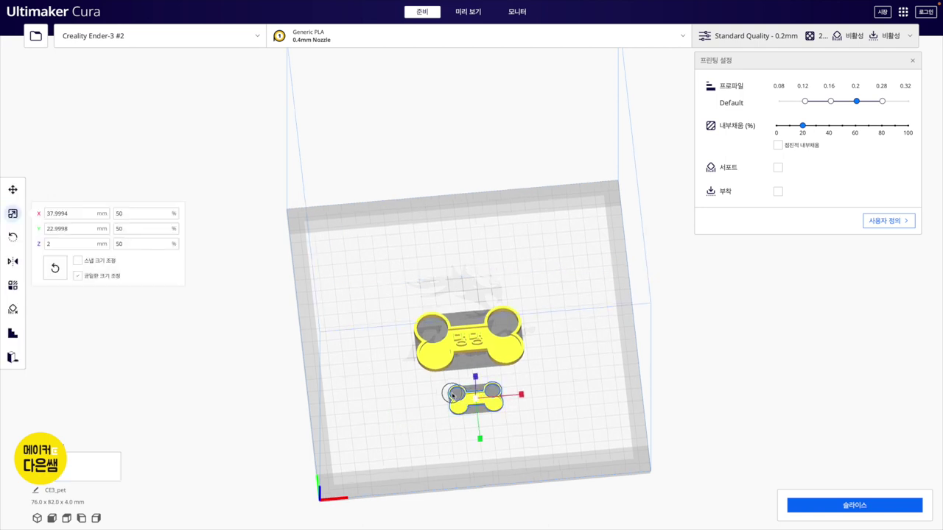
pyautogui.click(13, 190)
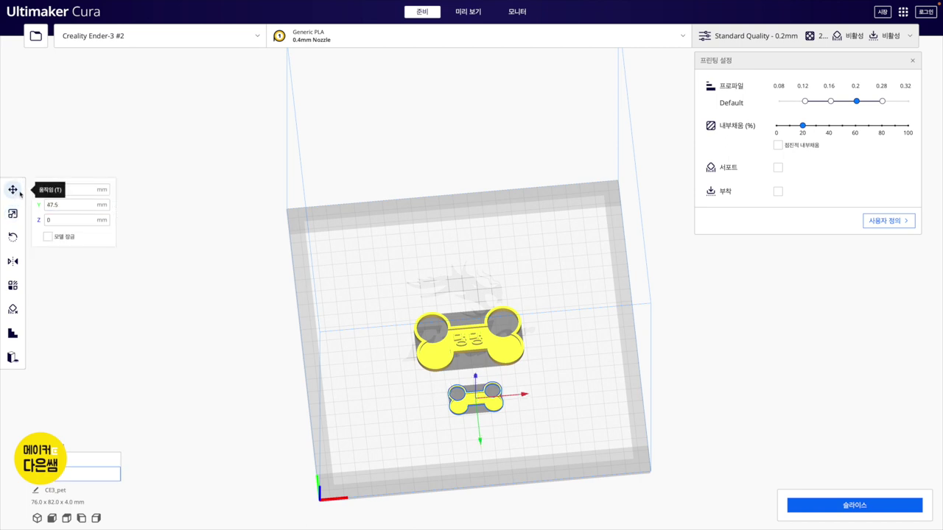
pyautogui.moveTo(474, 406); pyautogui.dragTo(445, 392)
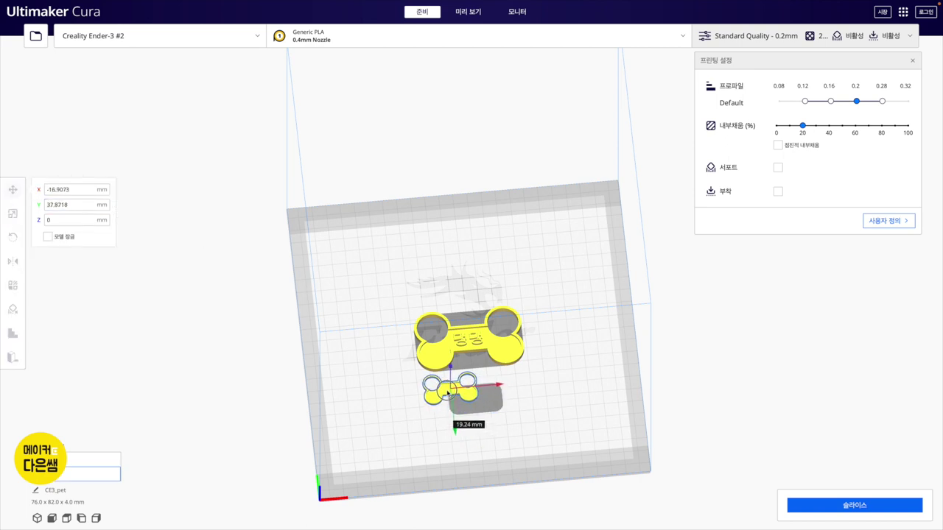
# - Multiply the small bone tag to make one copy above the full-size tag
pyautogui.rightClick(445, 390)
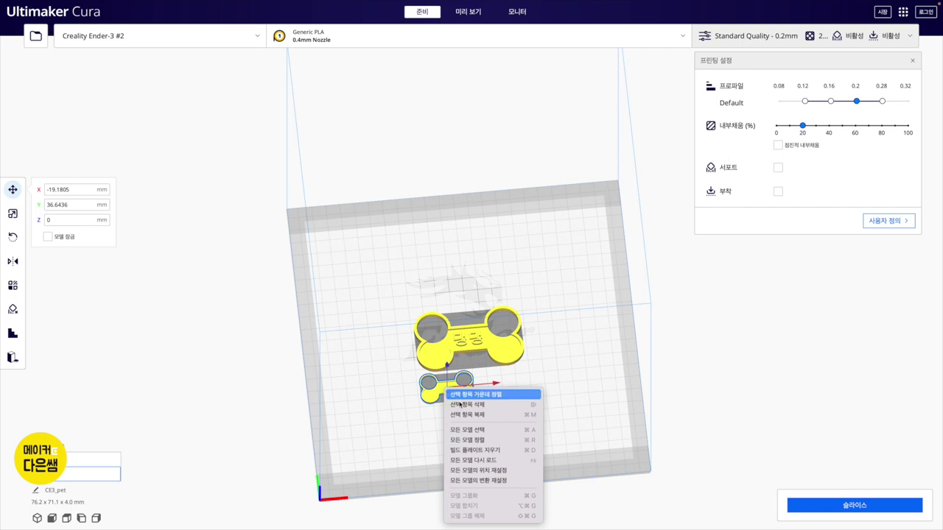
pyautogui.click(470, 416)
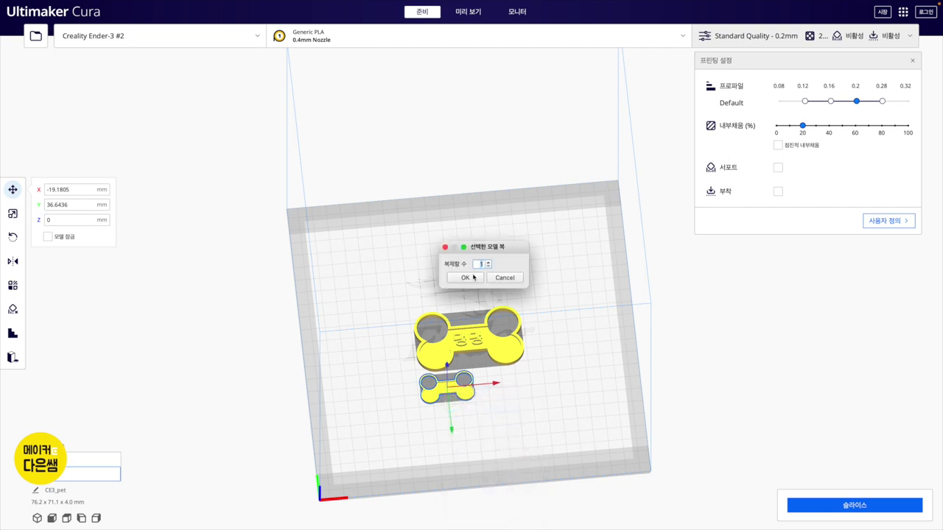
pyautogui.click(465, 278)
# - Zoom in and back out to inspect the three tags on the plate
pyautogui.click(546, 307)
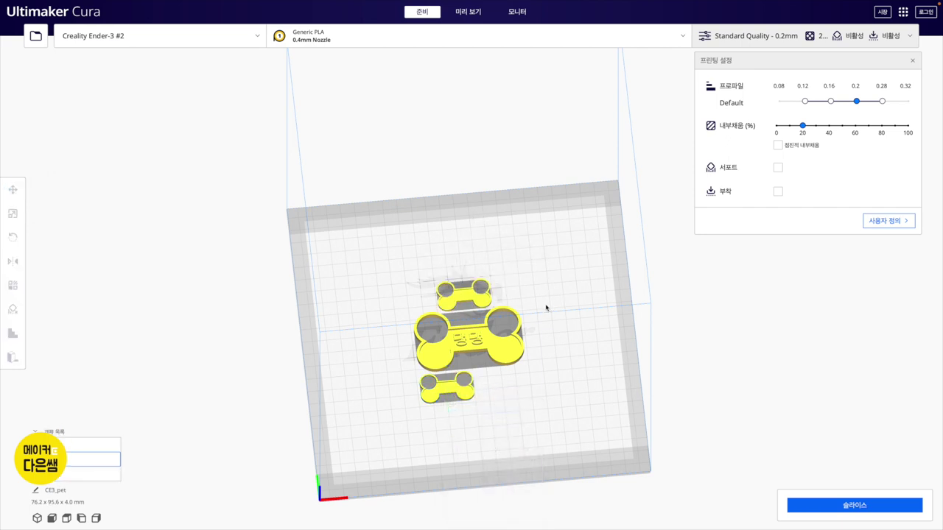
pyautogui.scroll(2, 546, 307)
pyautogui.scroll(2, 546, 307)
pyautogui.scroll(2, 546, 307)
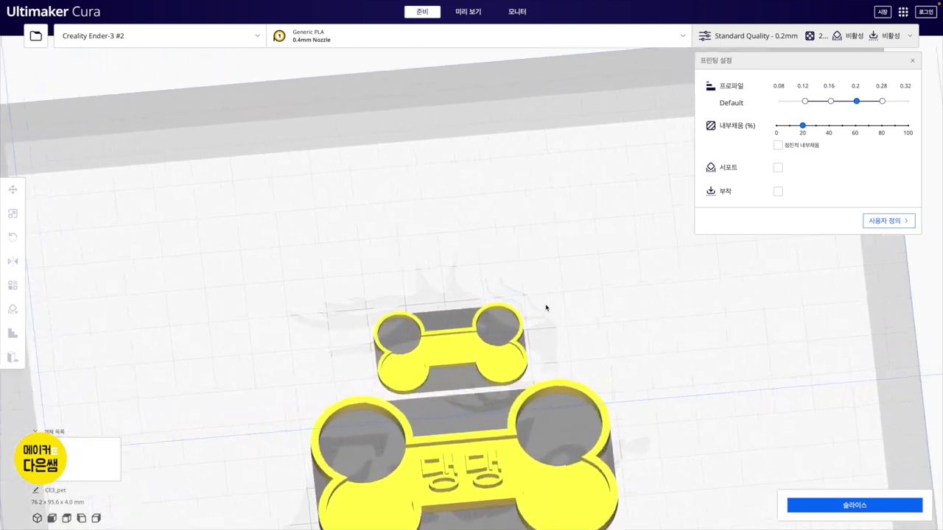
pyautogui.scroll(2, 546, 307)
pyautogui.scroll(2, 533, 248)
pyautogui.scroll(2, 528, 181)
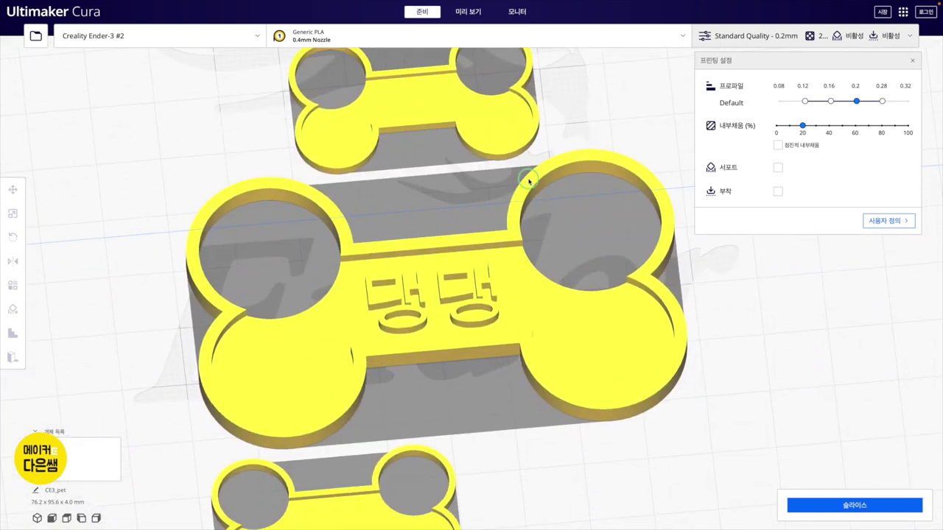
pyautogui.scroll(2, 479, 326)
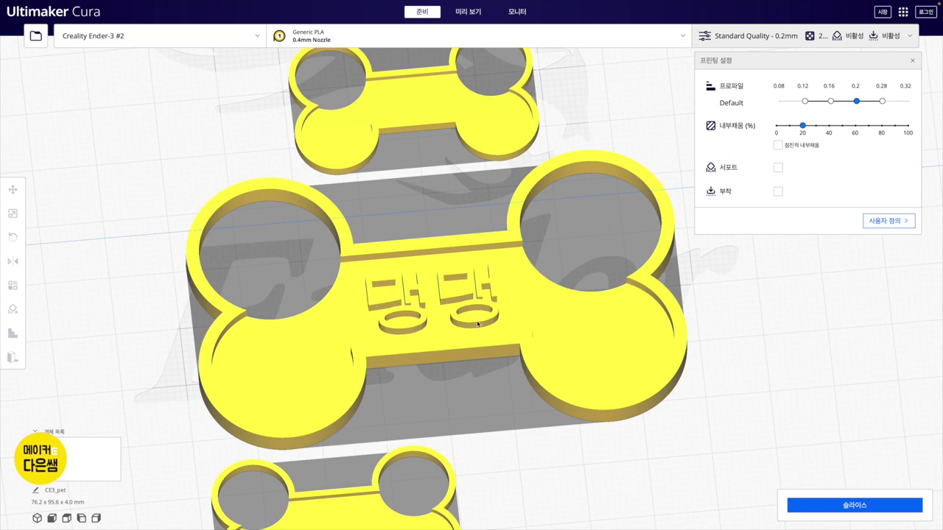
pyautogui.scroll(-2, 477, 324)
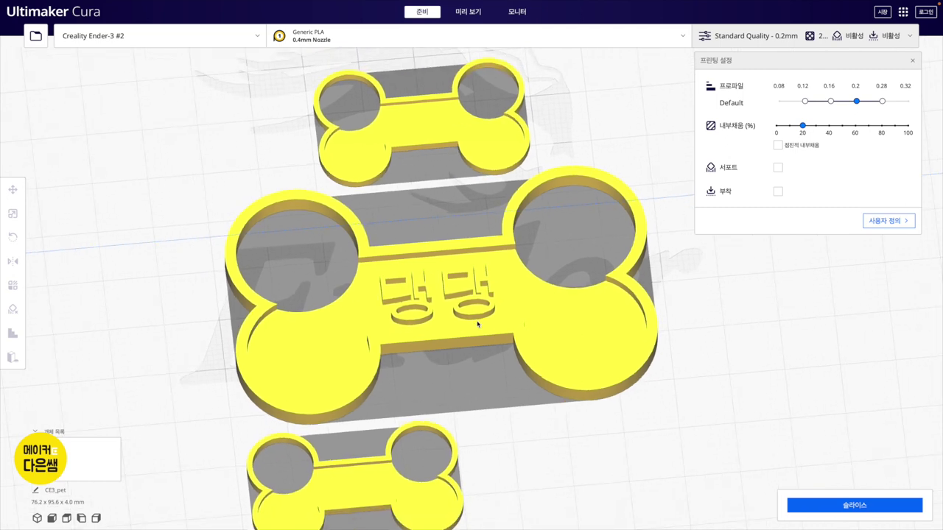
pyautogui.scroll(-1, 478, 324)
pyautogui.scroll(-1, 477, 324)
pyautogui.scroll(-1, 477, 324)
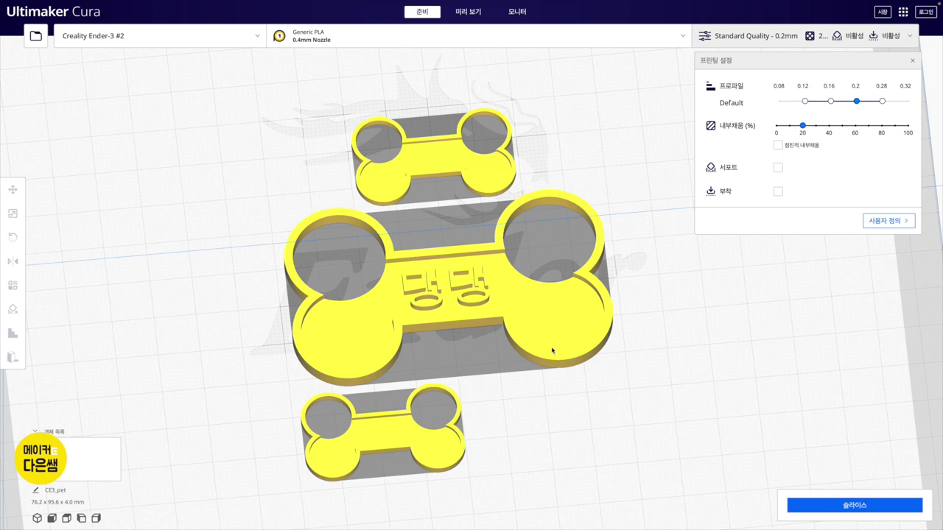
# - Place the top half-size tag beside the other small tag and show Custom print settings
pyautogui.click(429, 152)
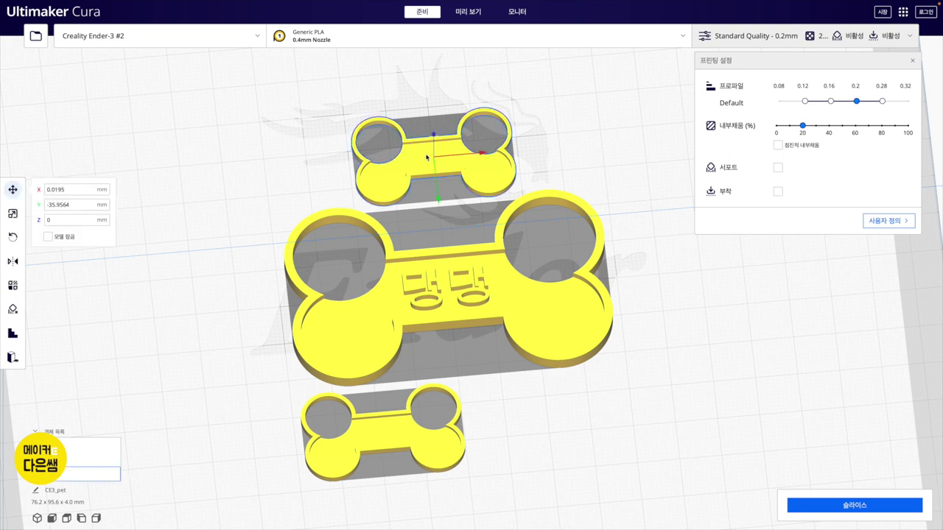
pyautogui.moveTo(429, 151)
pyautogui.mouseDown()
pyautogui.moveTo(623, 358)
pyautogui.moveTo(556, 393)
pyautogui.moveTo(545, 419)
pyautogui.mouseUp()
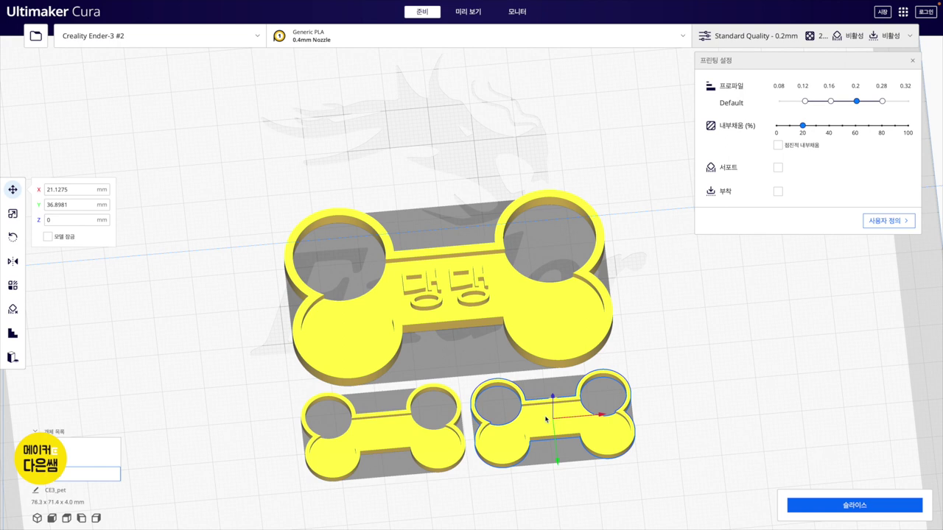
pyautogui.click(888, 221)
# - Re-slice the three tags at Standard Quality 0.2mm, estimating 1 hour 1 minute and 7 g
pyautogui.moveTo(917, 282); pyautogui.dragTo(890, 471)
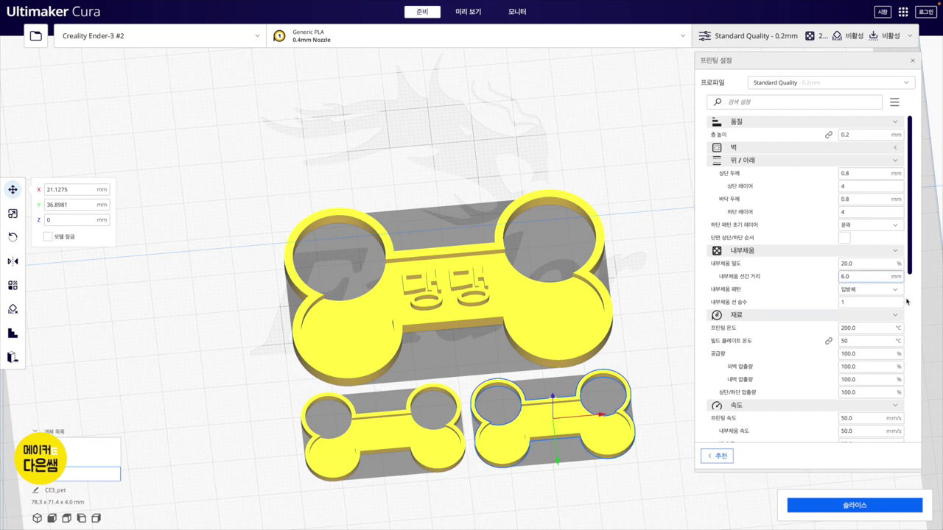
pyautogui.click(846, 507)
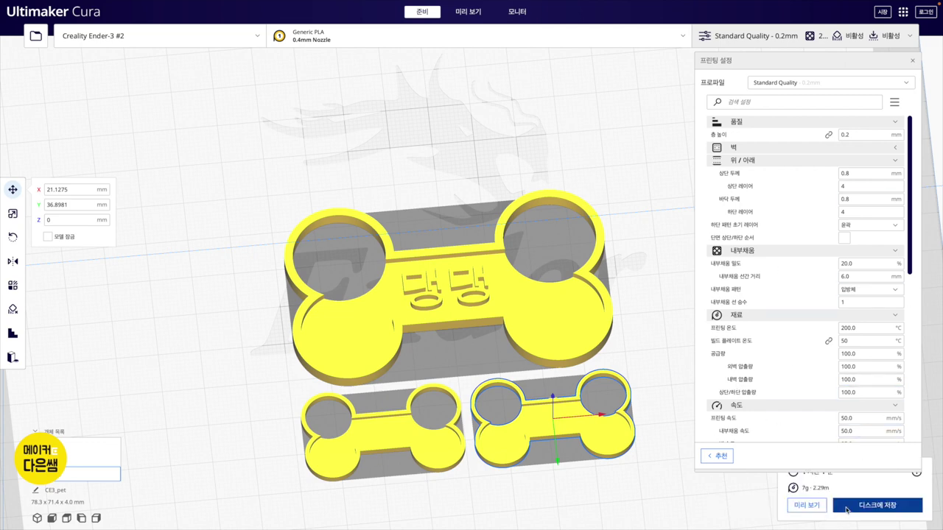
pyautogui.moveTo(864, 466); pyautogui.dragTo(866, 447)
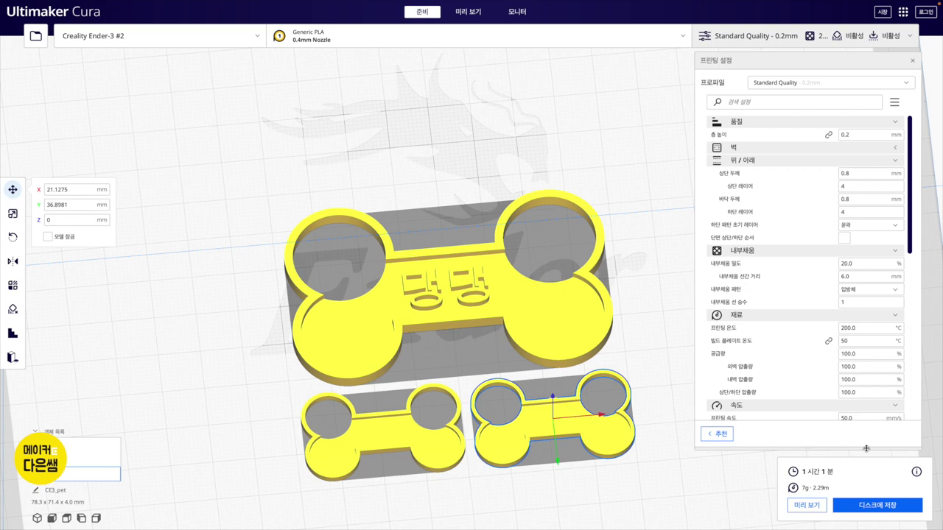
pyautogui.click(784, 86)
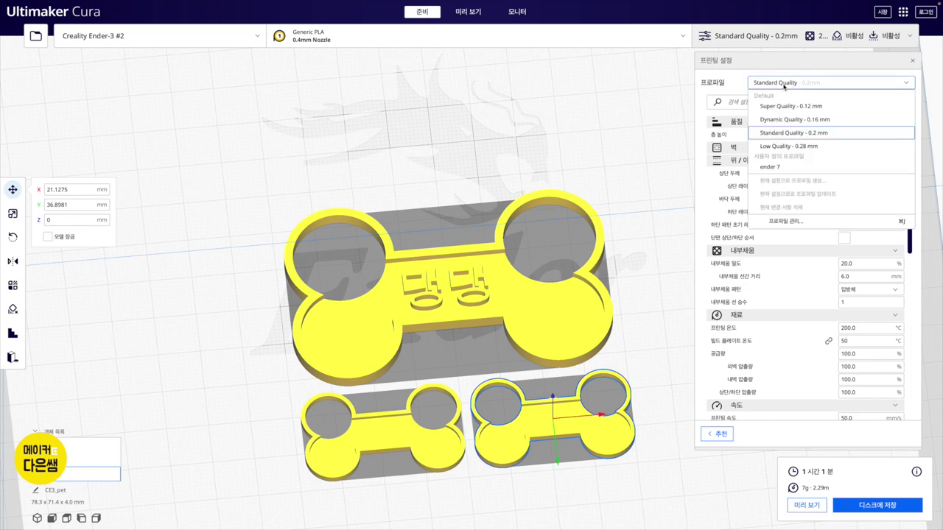
# - Switch to Low Quality - 0.28mm and re-slice, cutting the estimate to 47 minutes and 7 g
pyautogui.click(796, 147)
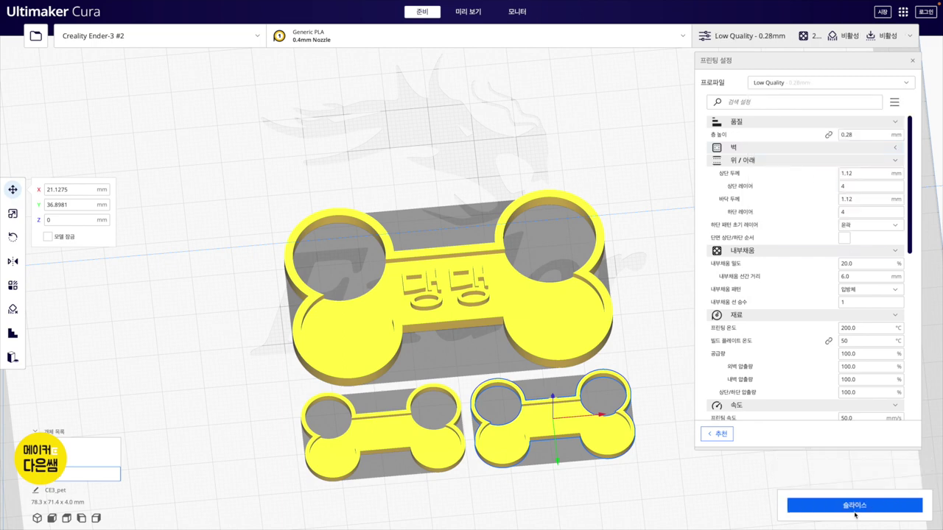
pyautogui.click(808, 509)
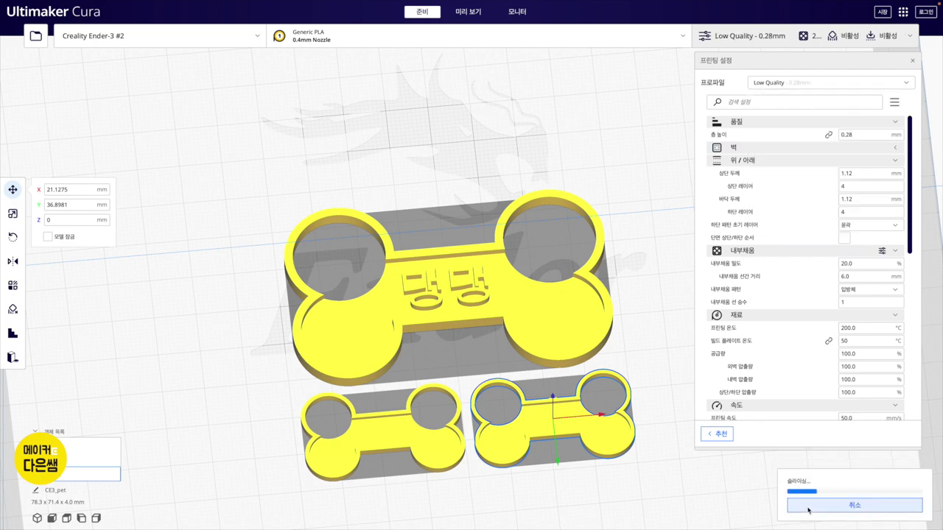
pyautogui.moveTo(861, 135)
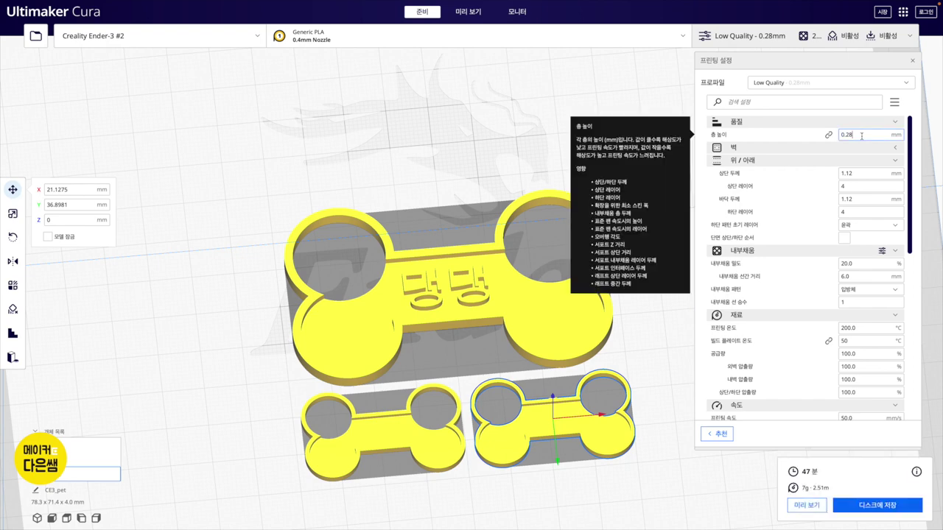
pyautogui.click(608, 98)
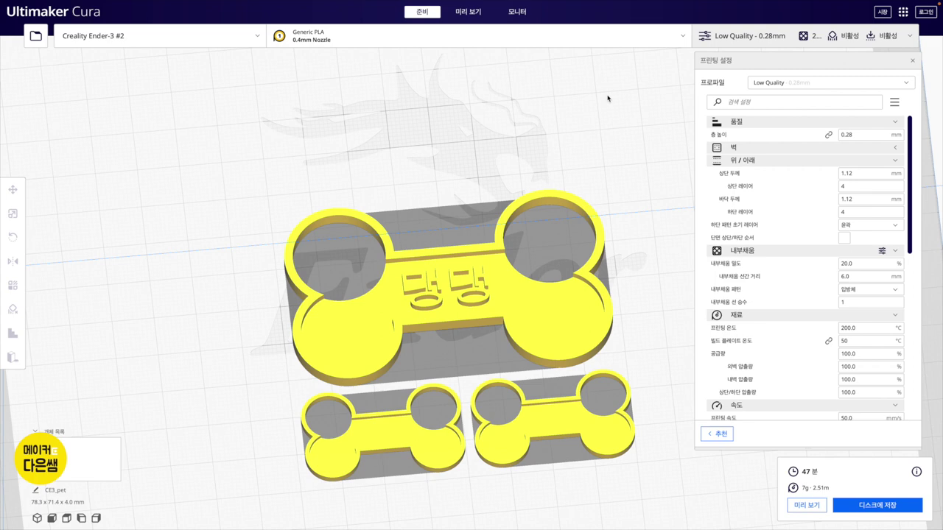
# - View the sliced plate in layer preview, stepping from layer 1 through the early toolpaths
pyautogui.click(463, 15)
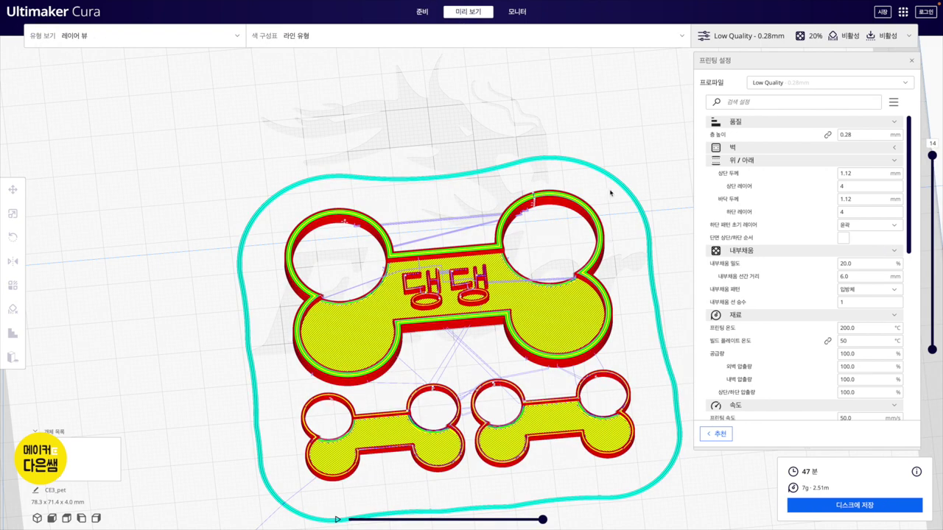
pyautogui.moveTo(932, 156); pyautogui.dragTo(920, 357)
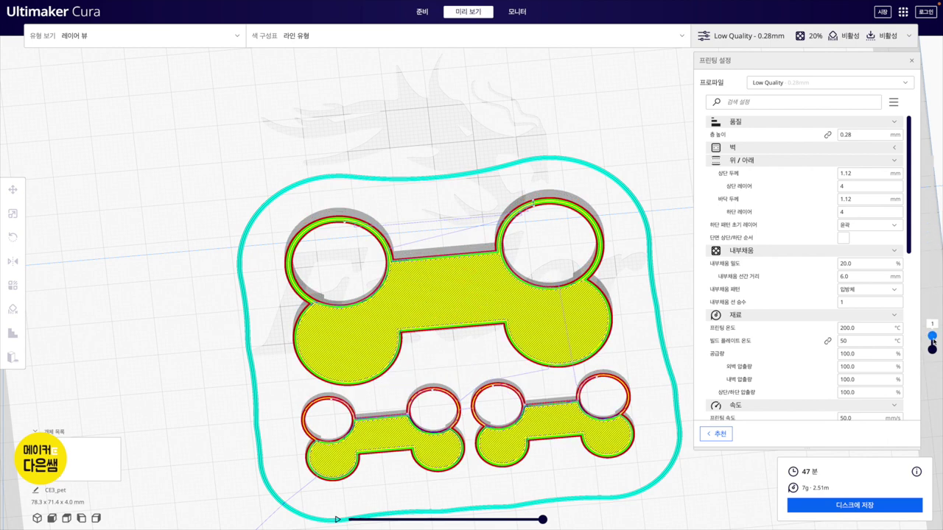
pyautogui.moveTo(932, 336)
pyautogui.mouseDown()
pyautogui.moveTo(918, 151)
pyautogui.moveTo(932, 324)
pyautogui.mouseUp()
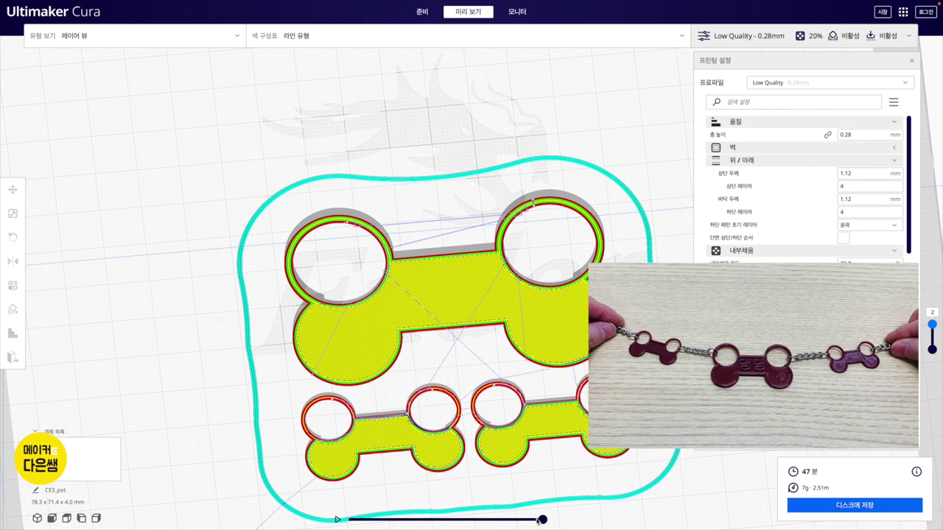
pyautogui.moveTo(541, 520)
pyautogui.mouseDown()
pyautogui.moveTo(388, 516)
pyautogui.moveTo(567, 506)
pyautogui.mouseUp()
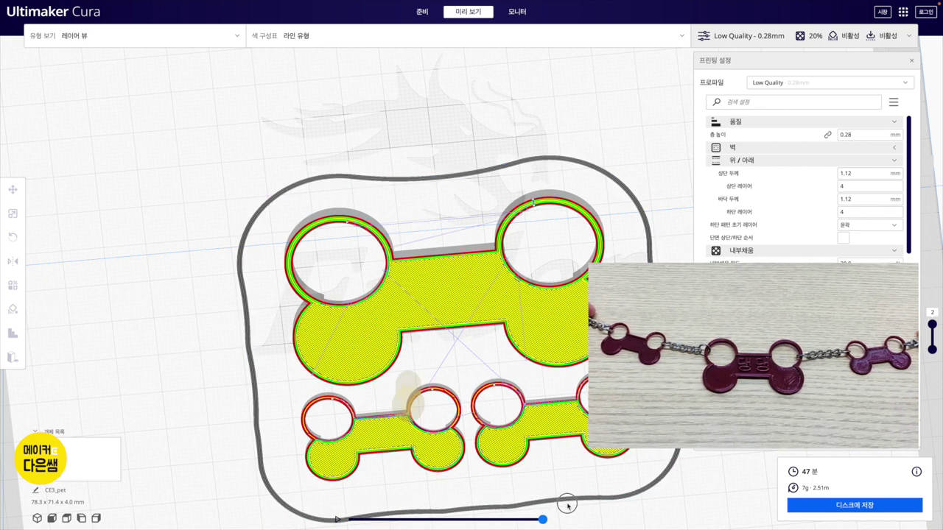